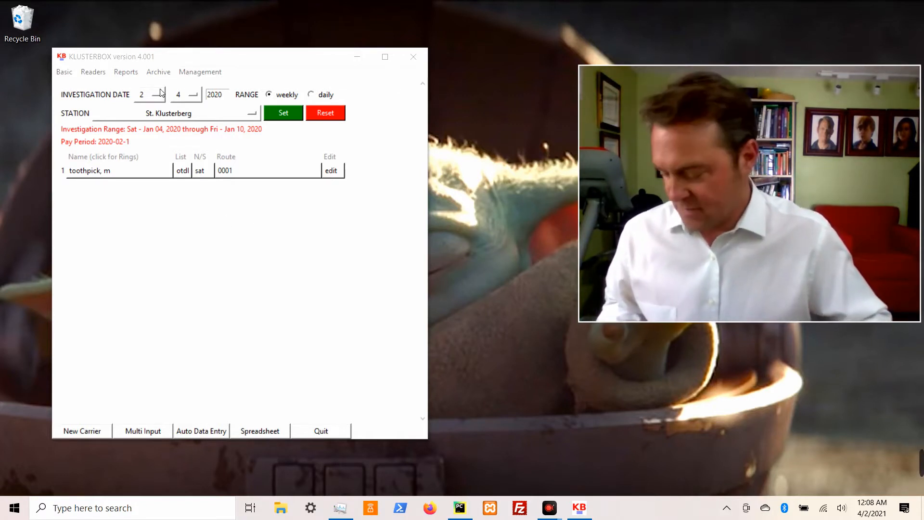
- Load the weekly investigation range of Feb 1 to Feb 7, 2020 and show the multiple-input carrier list for Tuesday
click(282, 114)
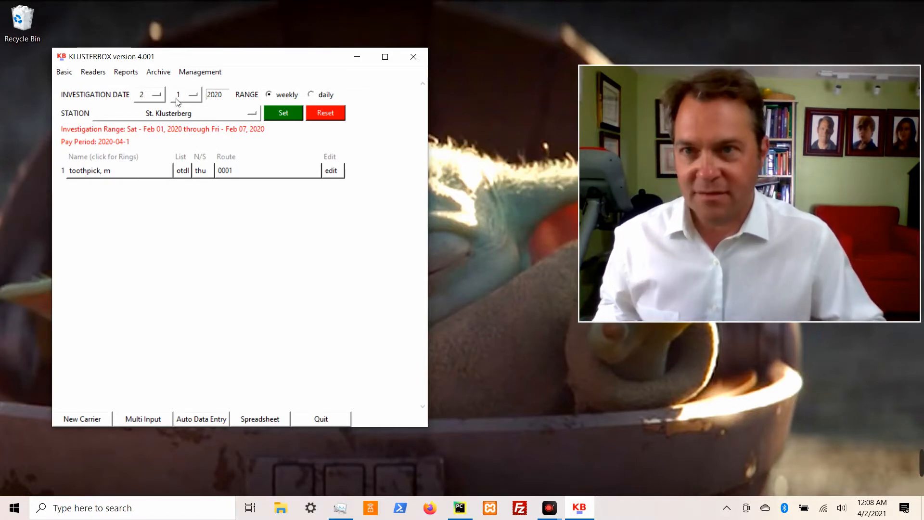
click(146, 420)
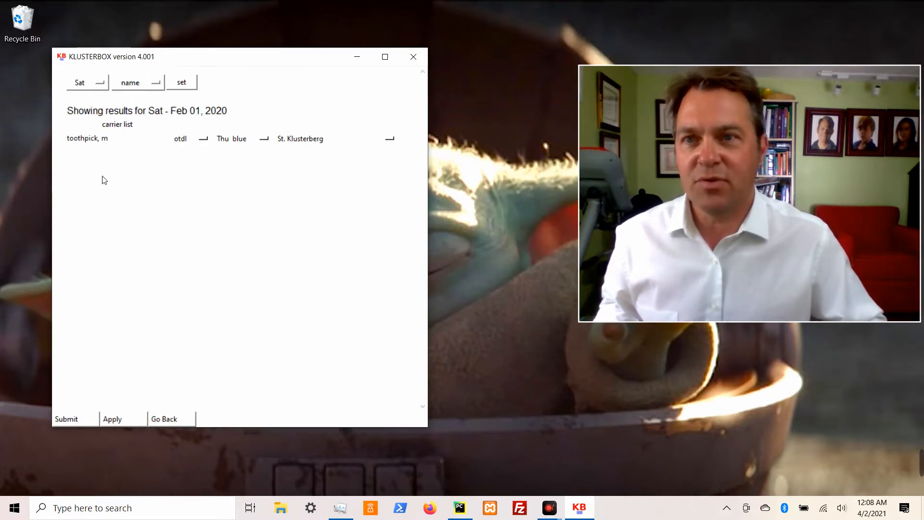
click(99, 82)
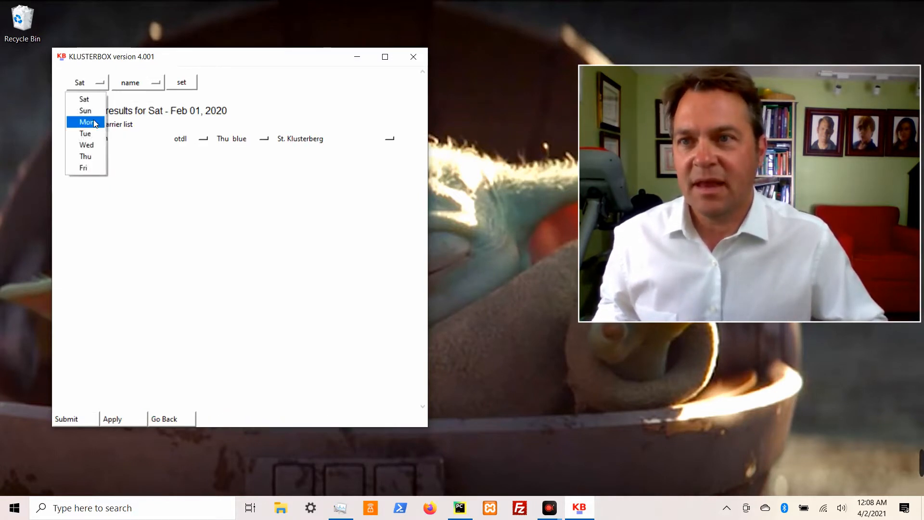
click(96, 134)
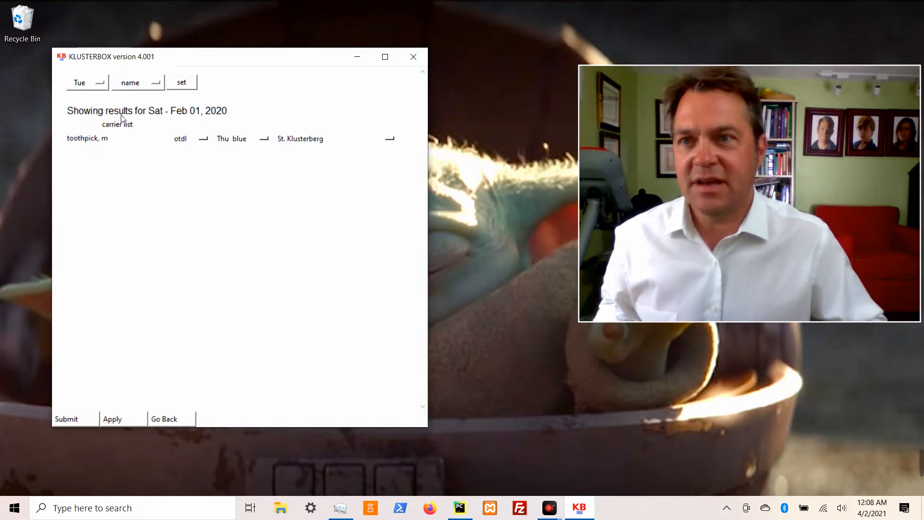
click(184, 90)
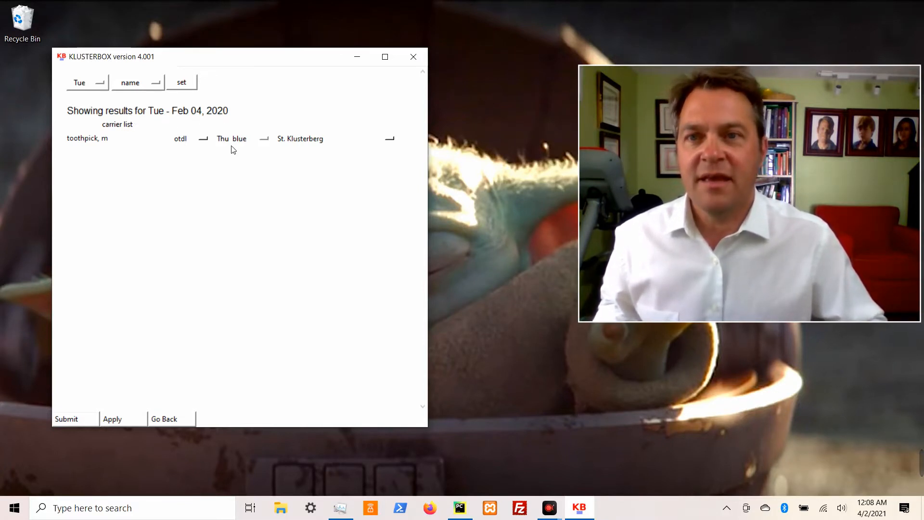
- Change the listed carrier's list status to nl for Tuesday, Feb 4, 2020 and submit it
click(205, 140)
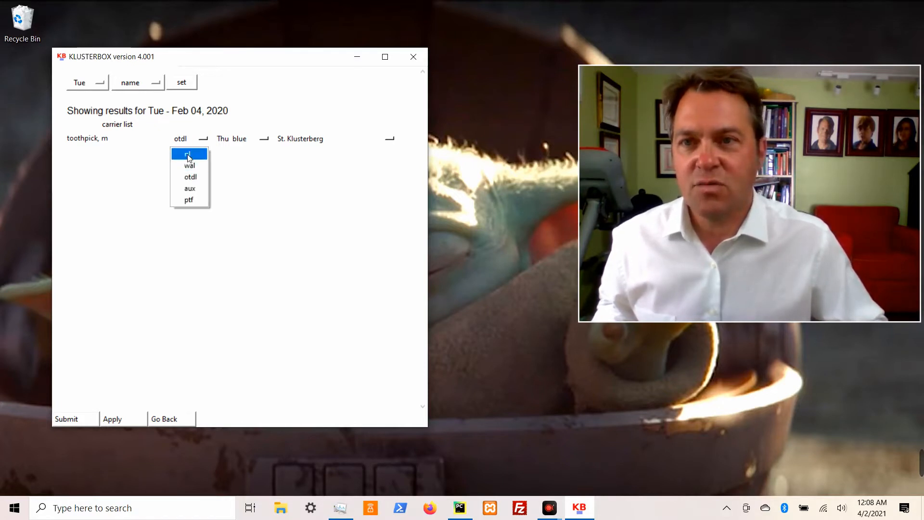
click(189, 154)
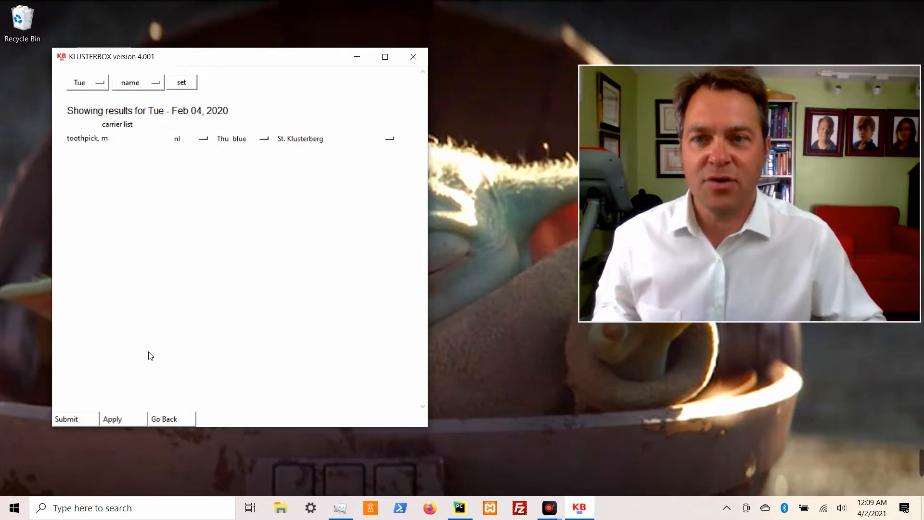
click(75, 419)
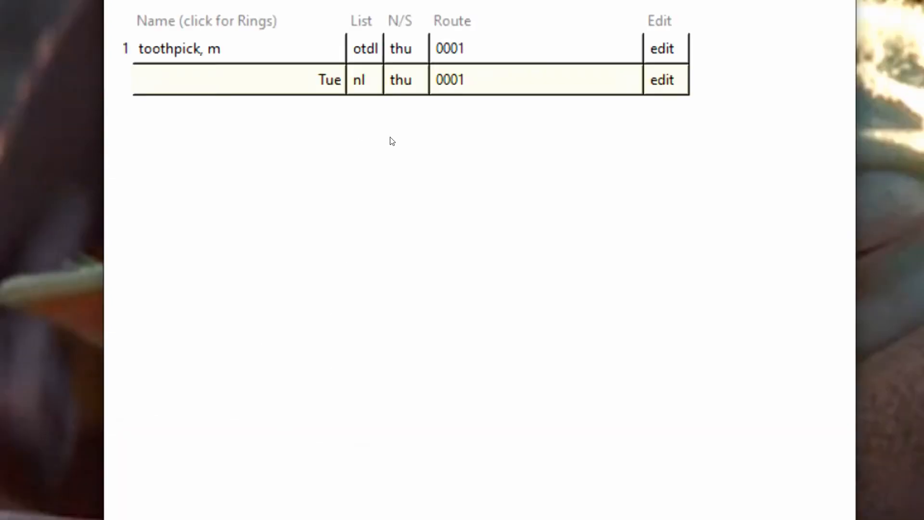
- Examine the status change history in the carrier's record and return to the carrier list
click(650, 169)
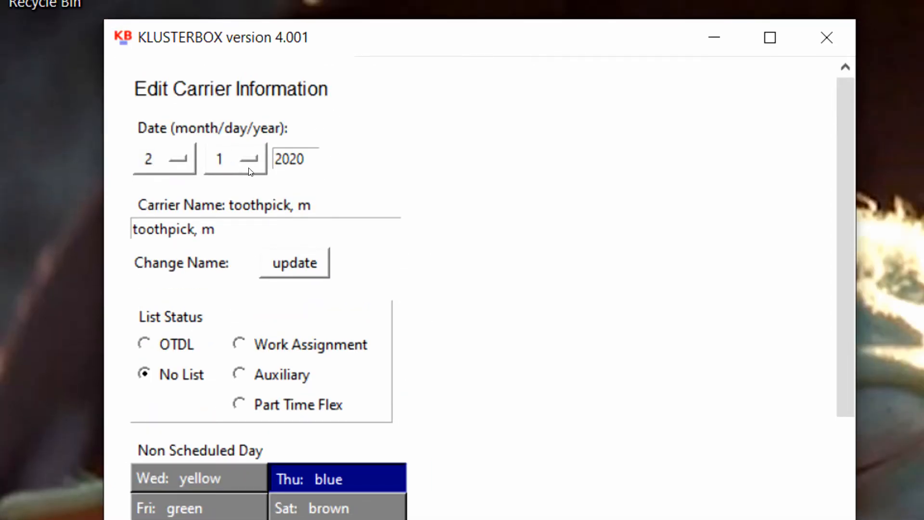
scroll(267, 387, down, 10)
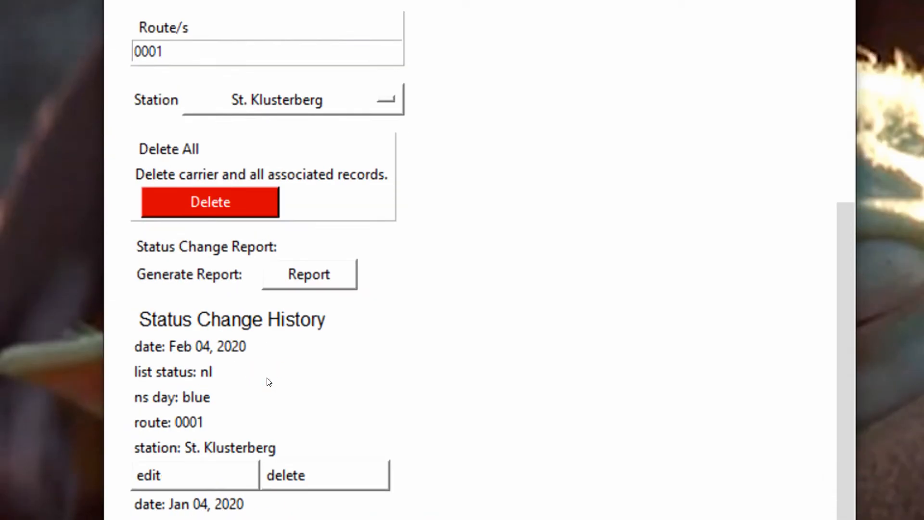
scroll(269, 382, down, 3)
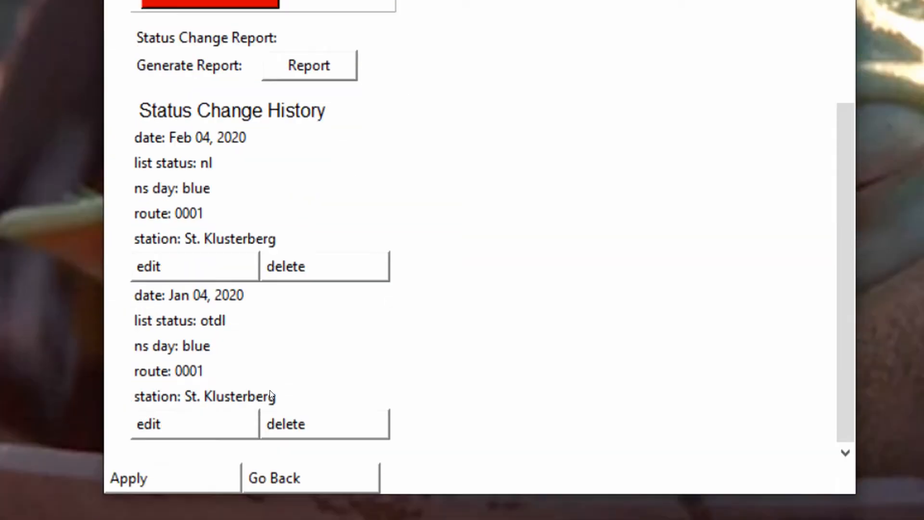
click(291, 479)
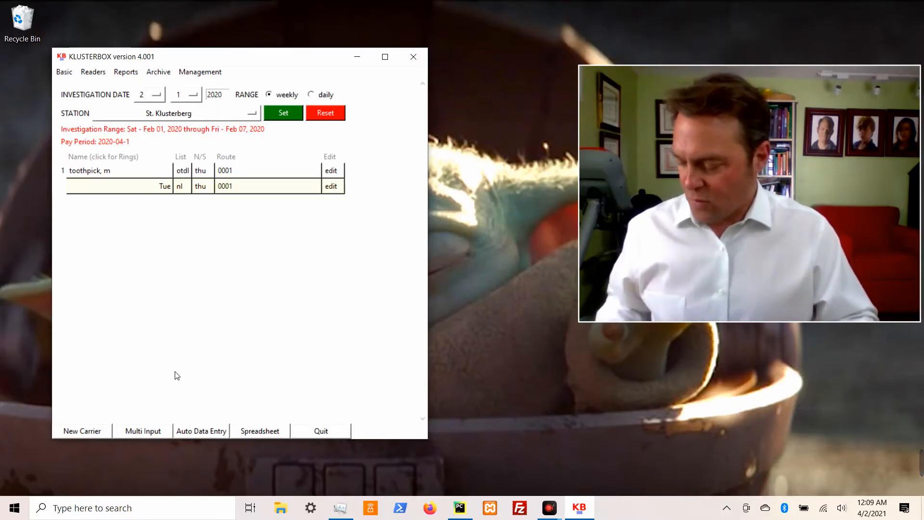
- Set the weekly investigation date to March 7, 2020 and open the carrier's information for editing
click(158, 95)
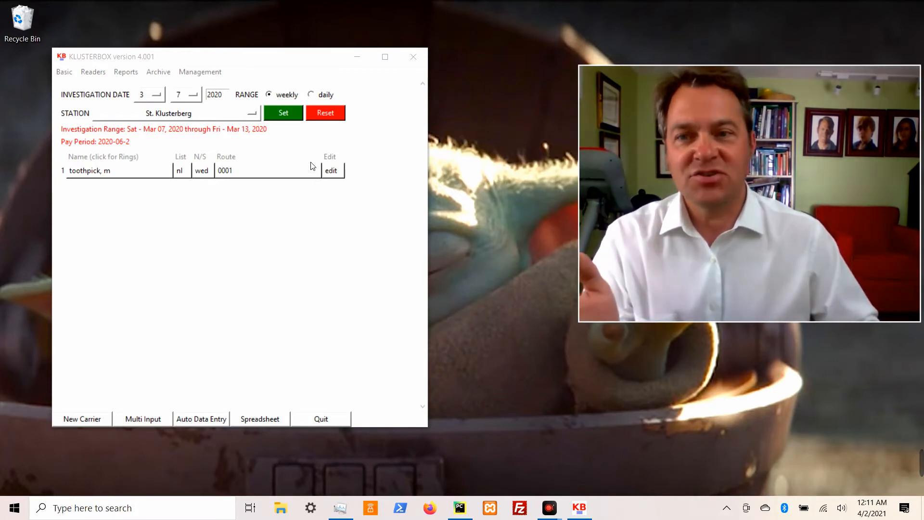
click(331, 171)
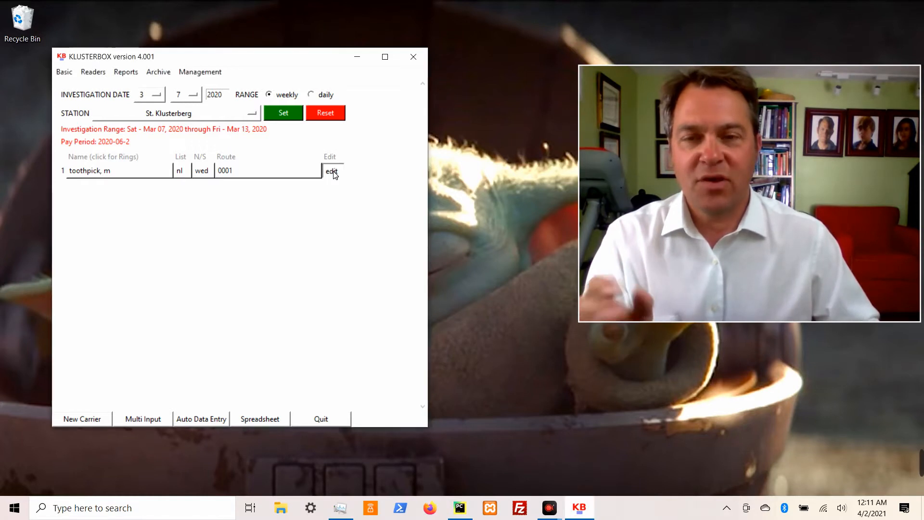
scroll(207, 178, down, 3)
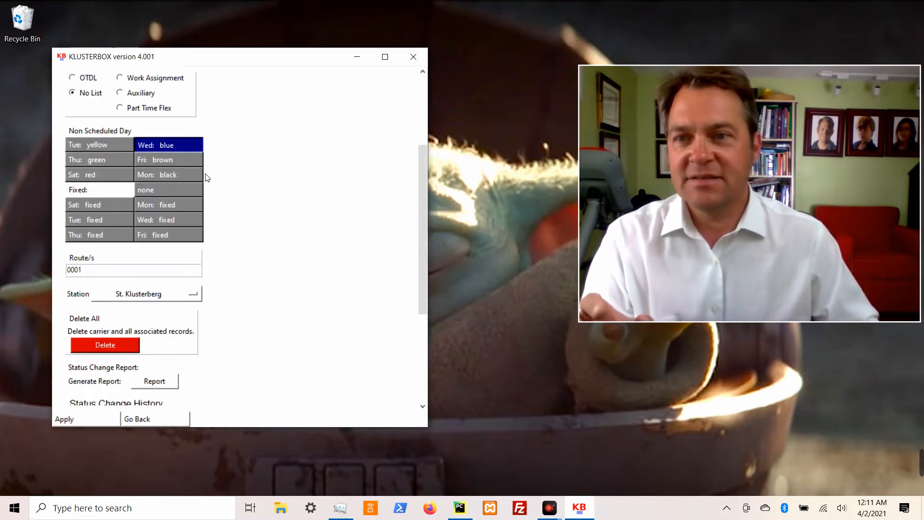
scroll(206, 180, down, 2)
scroll(204, 195, up, 5)
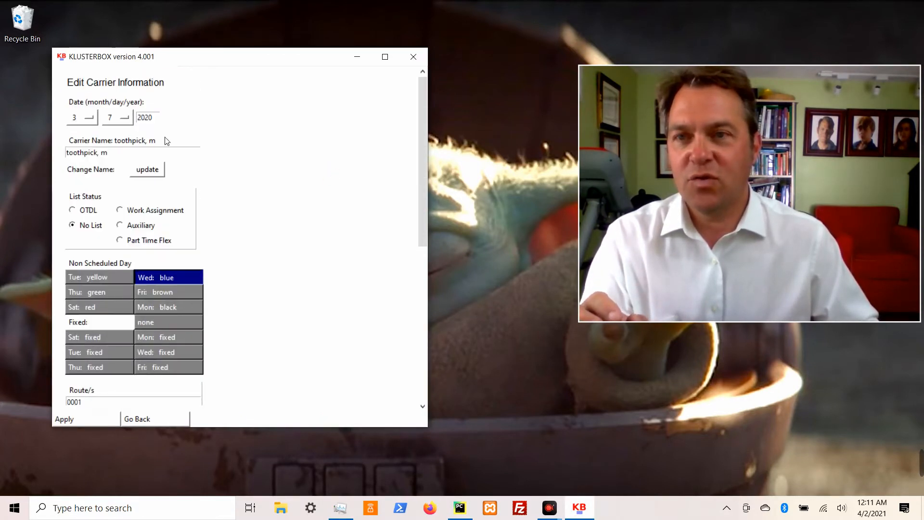
click(94, 119)
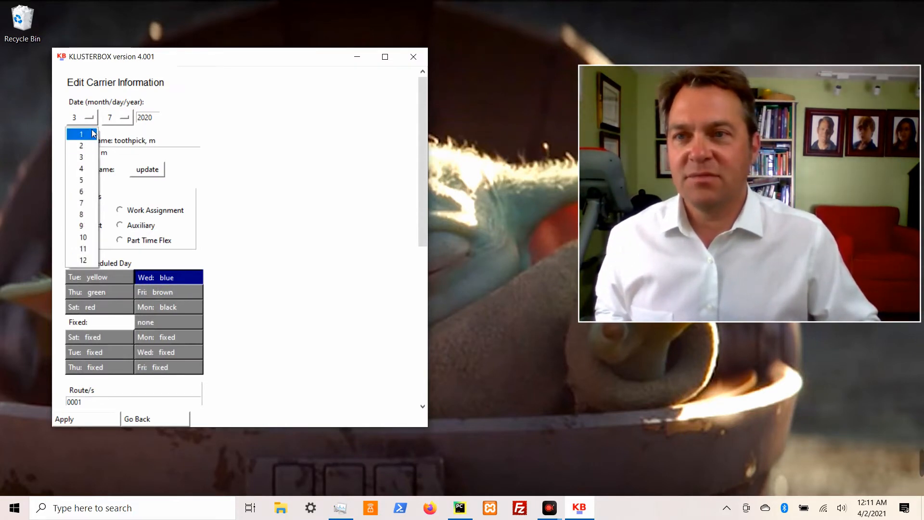
click(123, 118)
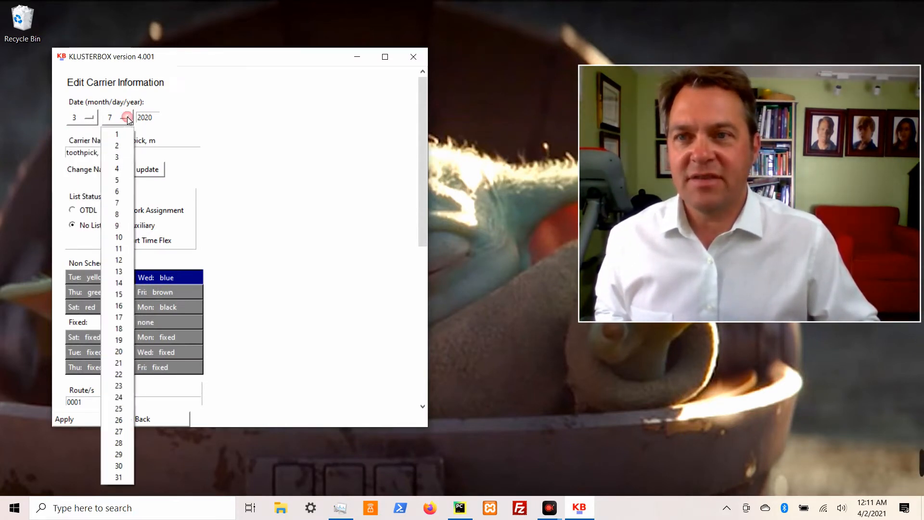
click(181, 118)
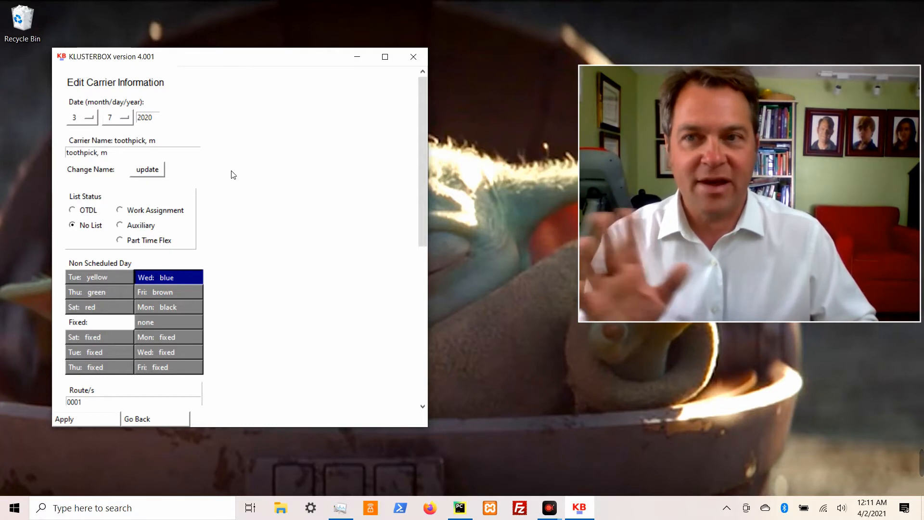
- Change the carrier's station to out of station and apply the change
scroll(256, 177, down, 3)
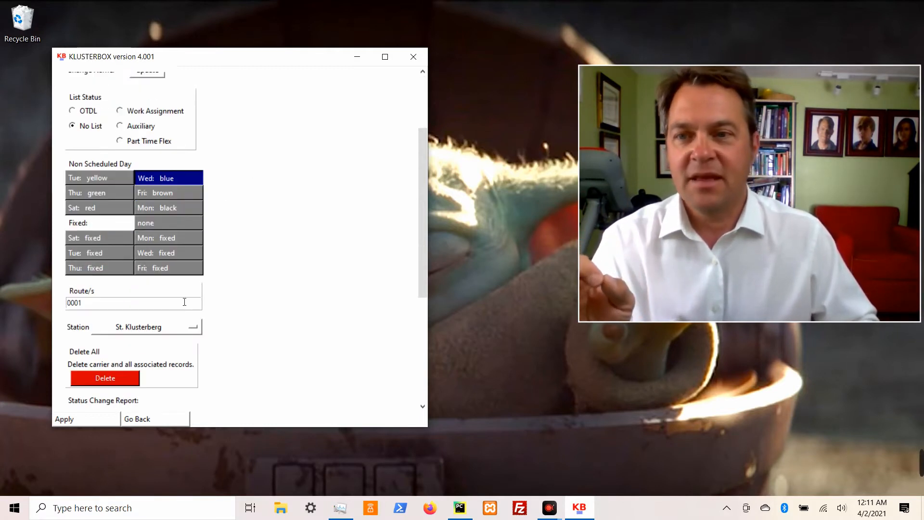
click(181, 328)
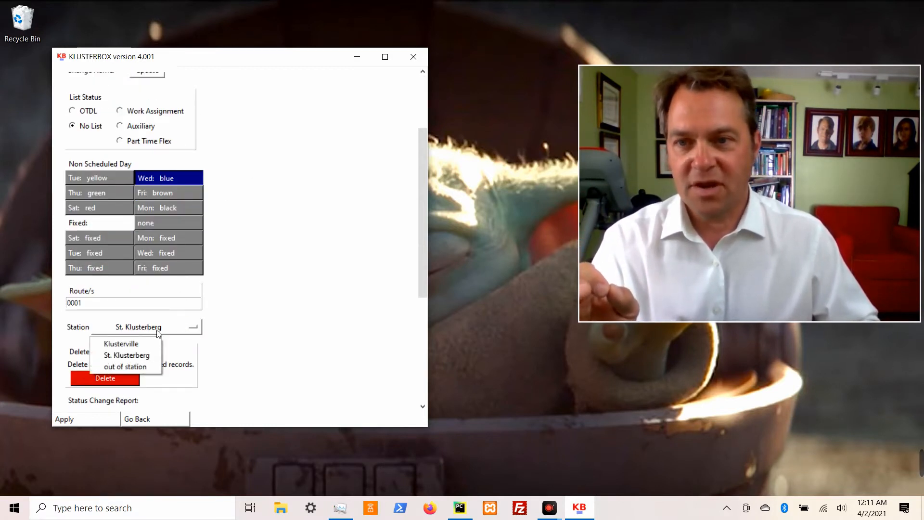
click(140, 370)
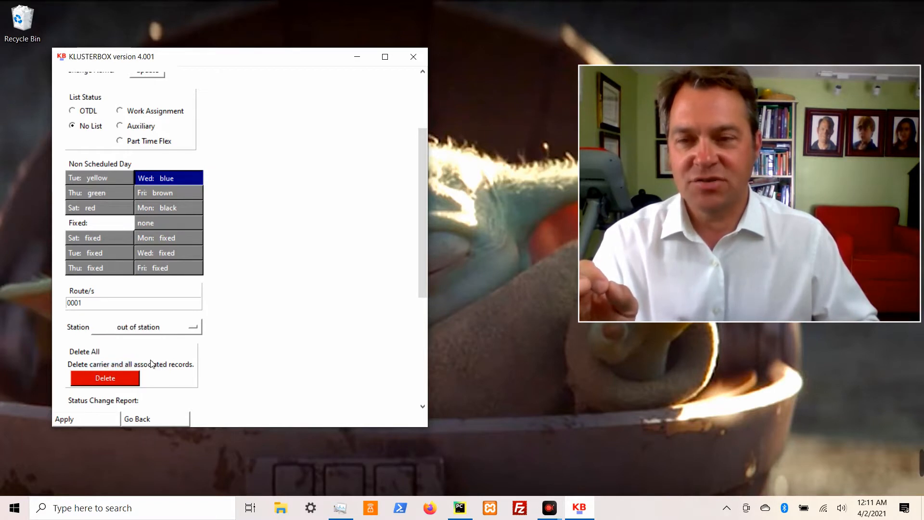
click(192, 330)
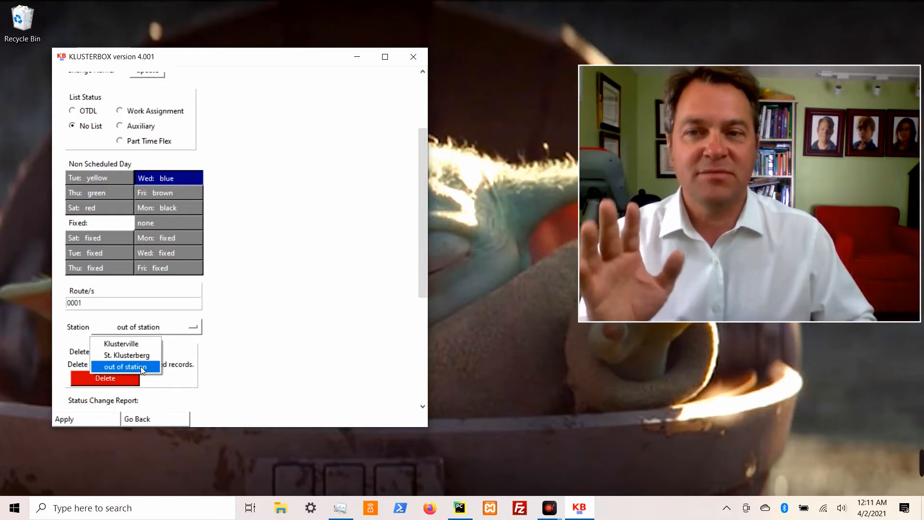
click(140, 366)
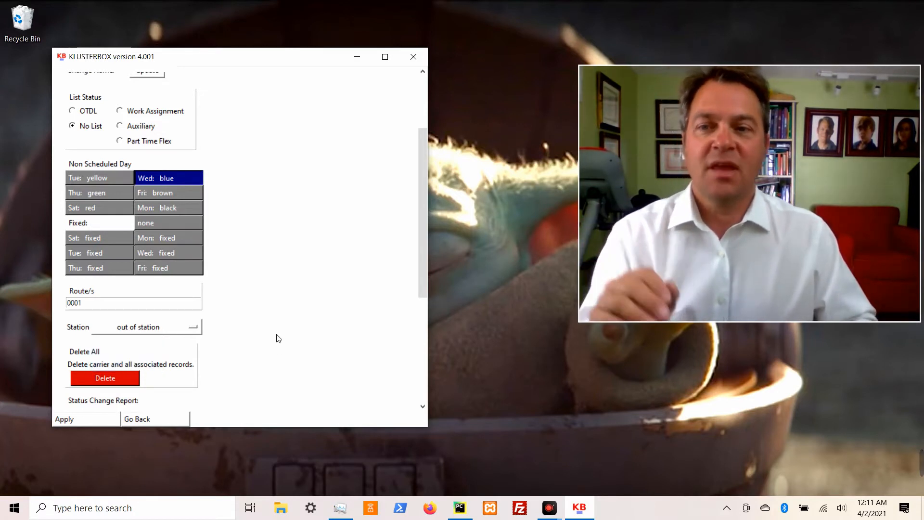
click(88, 420)
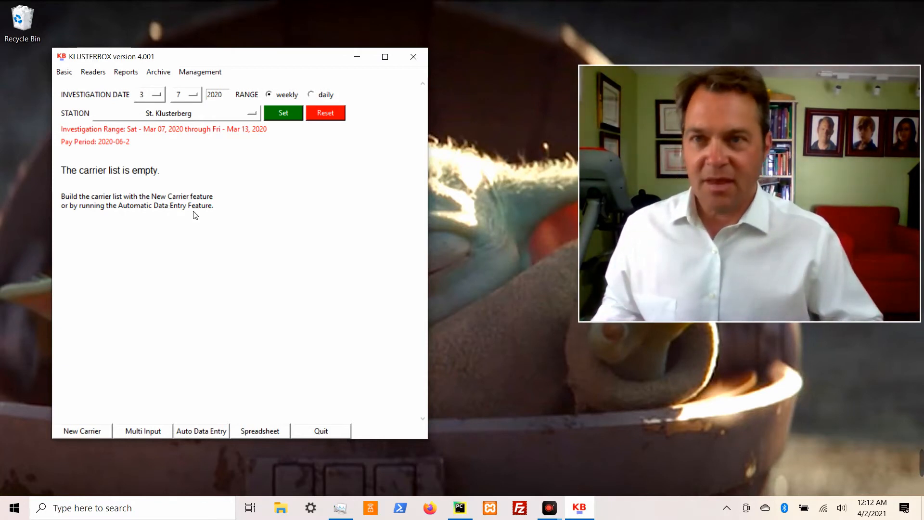
- View the Carrier Status History list for the St. Klusterberg station and return to the main screen
click(123, 72)
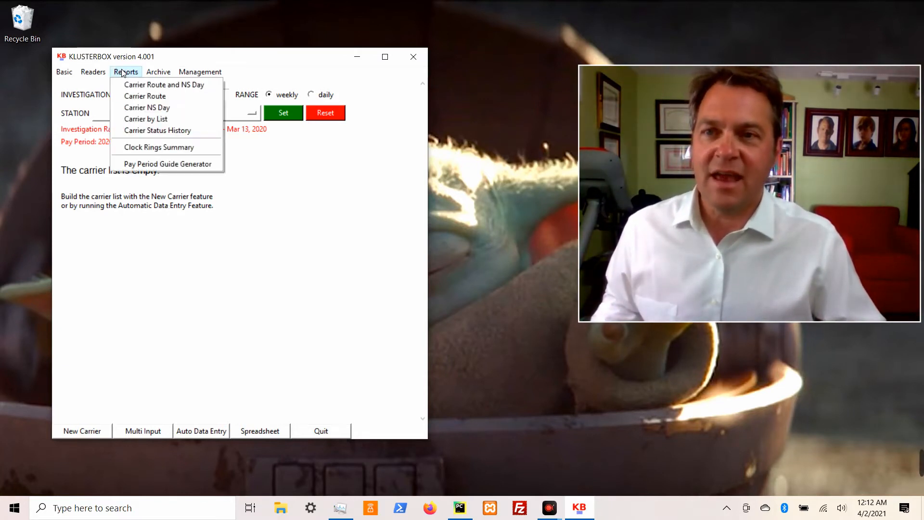
mouse_move(86, 75)
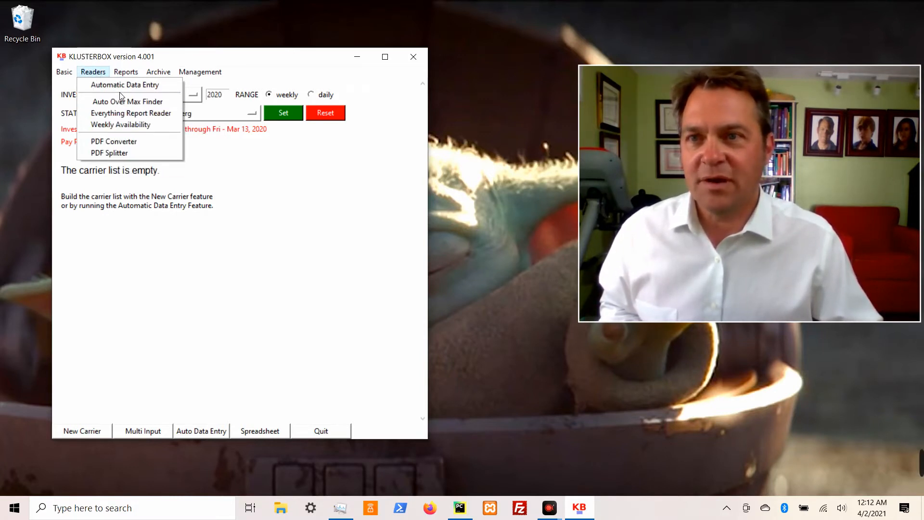
mouse_move(126, 72)
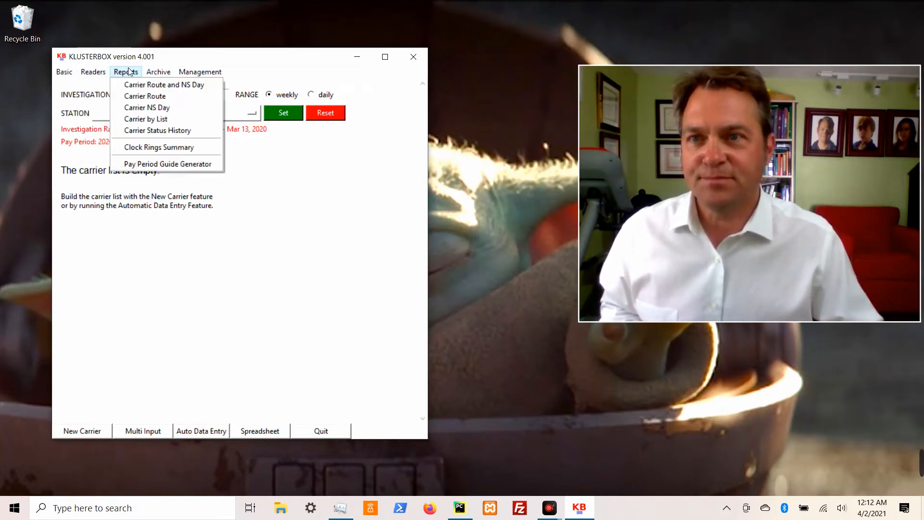
click(138, 131)
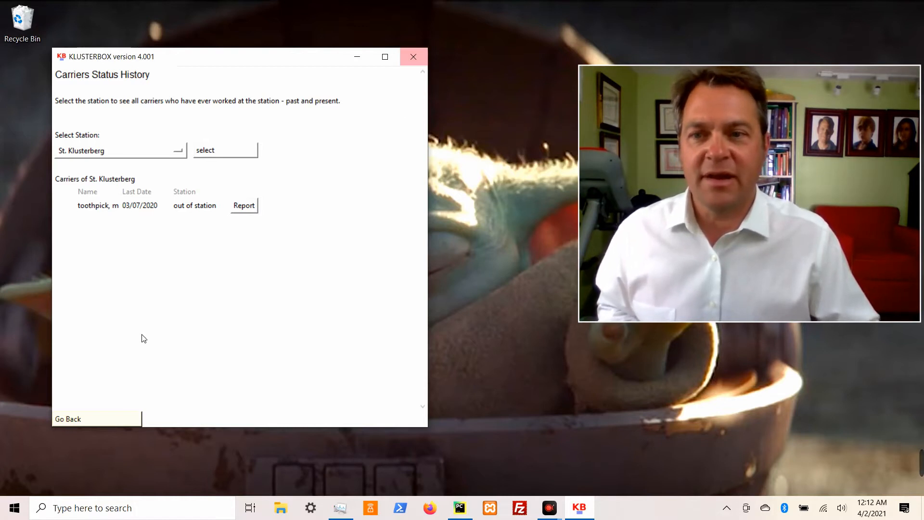
click(111, 422)
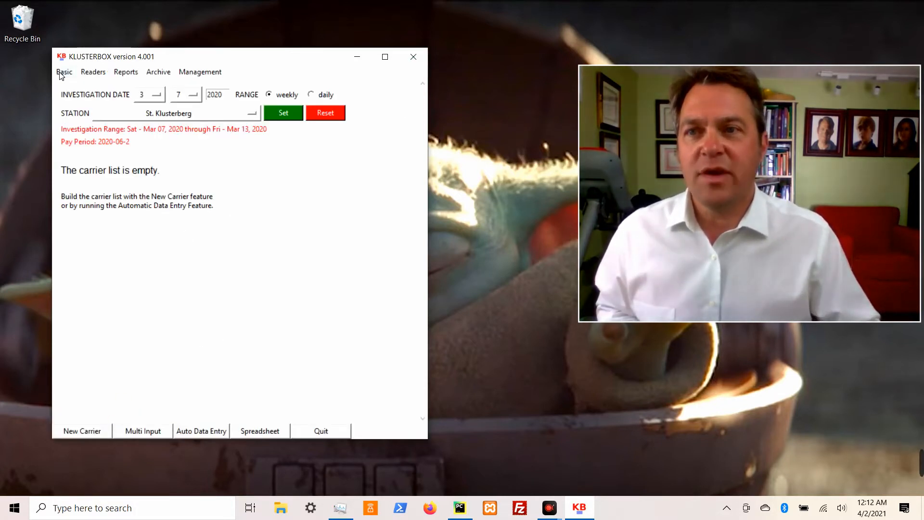
- Show the out-of-station carriers and open the record of the carrier on route 0001 for editing
click(61, 74)
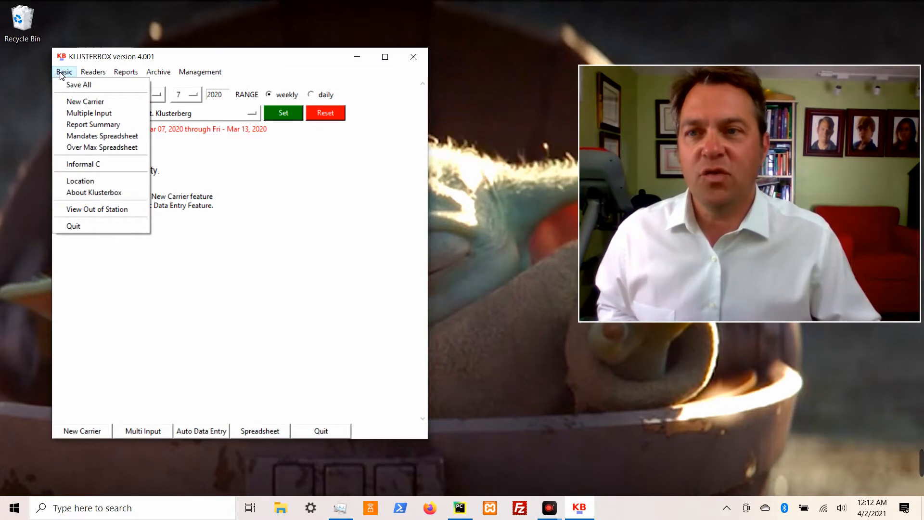
click(94, 209)
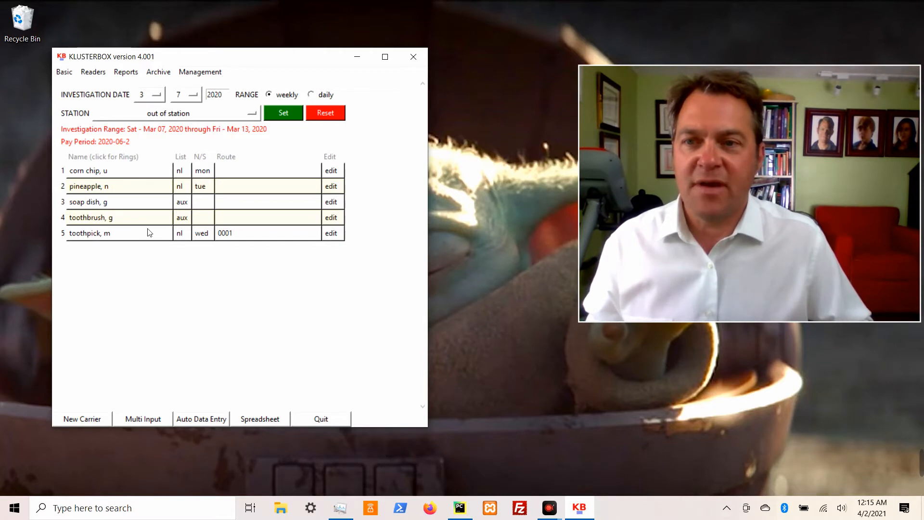
click(332, 233)
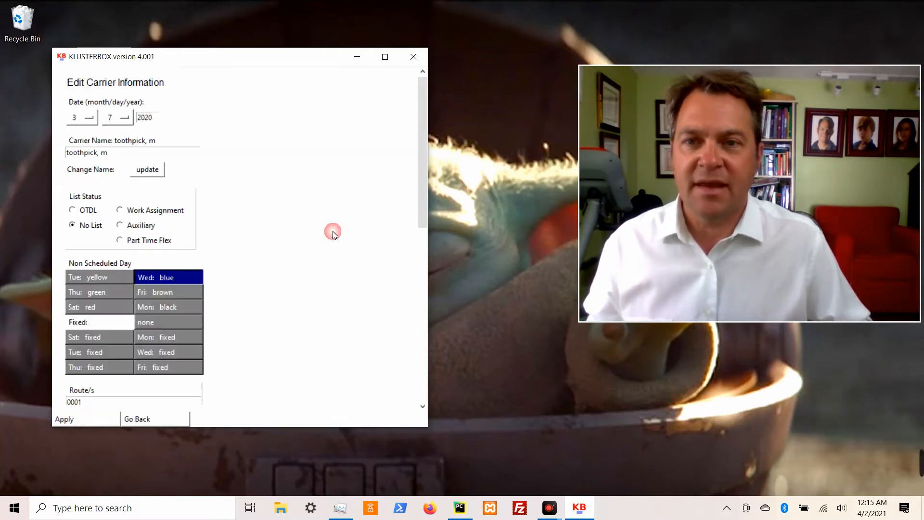
- Set the date of the carrier's new status record to April 4, 2020
click(88, 118)
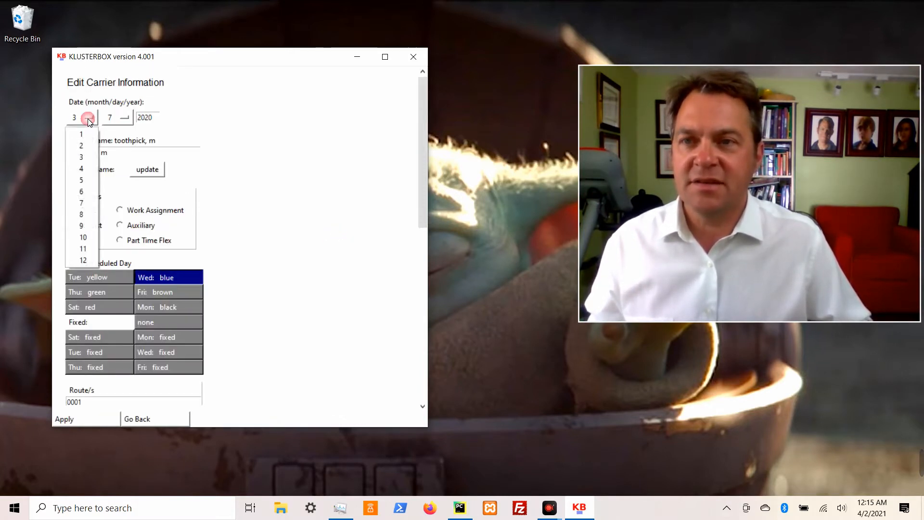
click(82, 168)
click(124, 117)
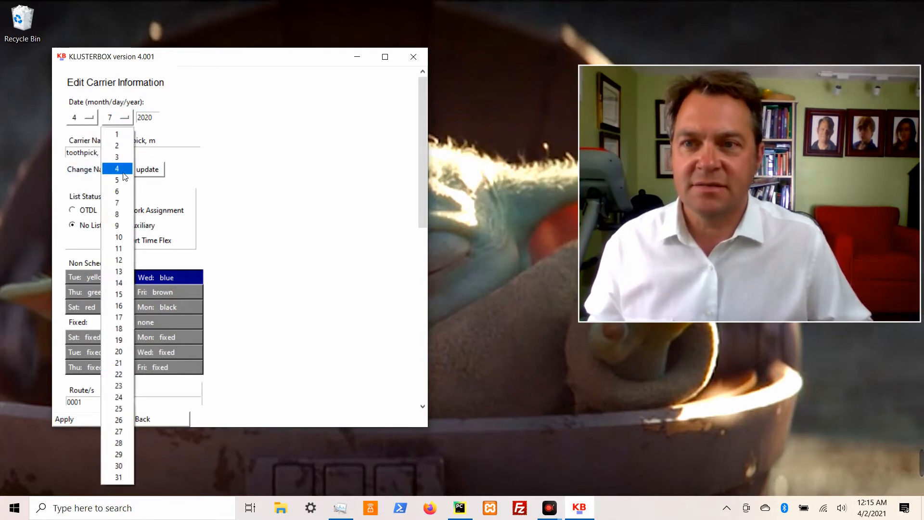
click(124, 173)
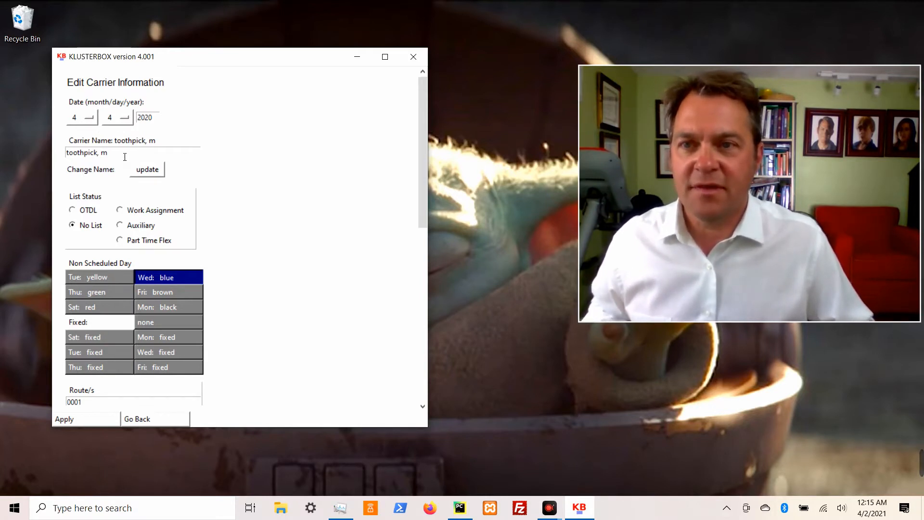
- Change the carrier's non-scheduled day to yellow and the route to 0002
scroll(128, 159, down, 3)
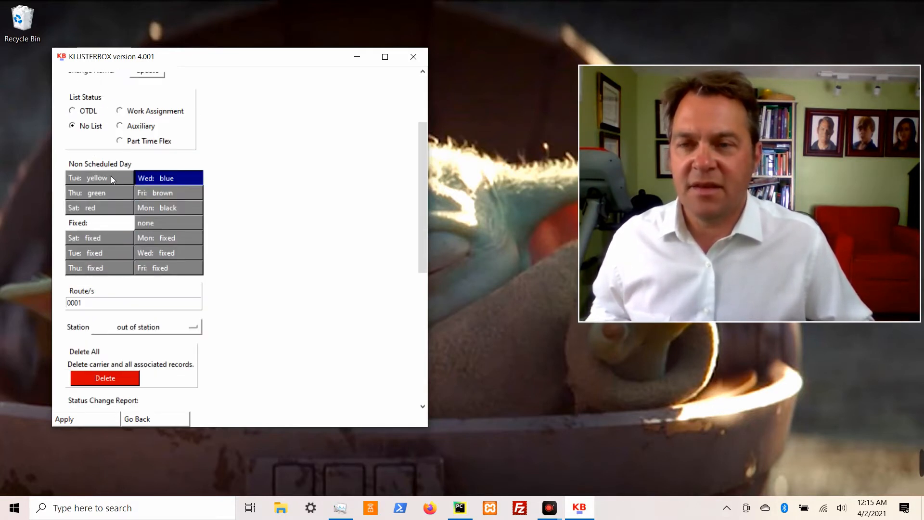
click(111, 178)
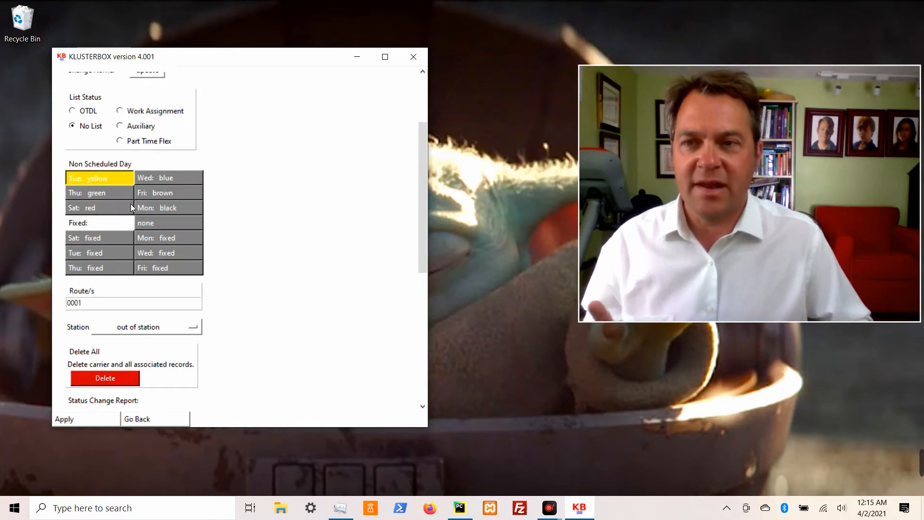
drag(106, 306, 1, 311)
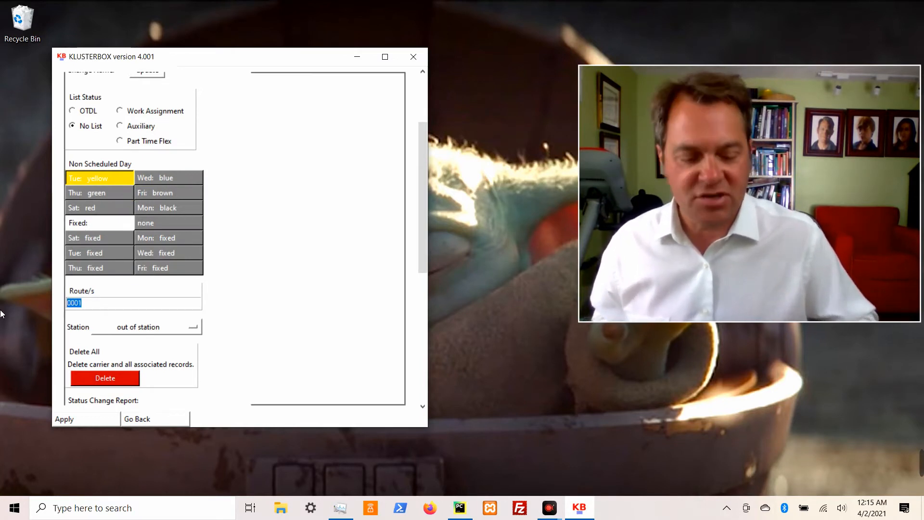
text(0002)
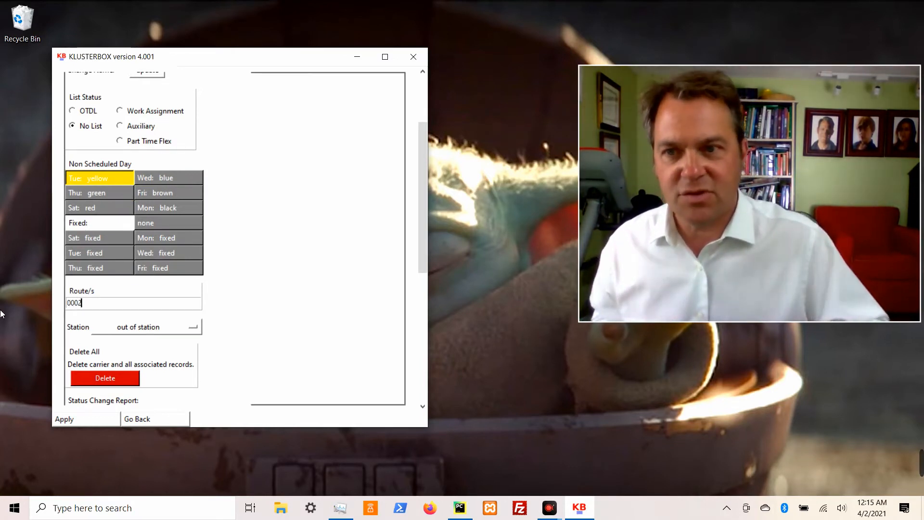
- Set the carrier's station to St. Klusterberg and apply the status change
click(142, 330)
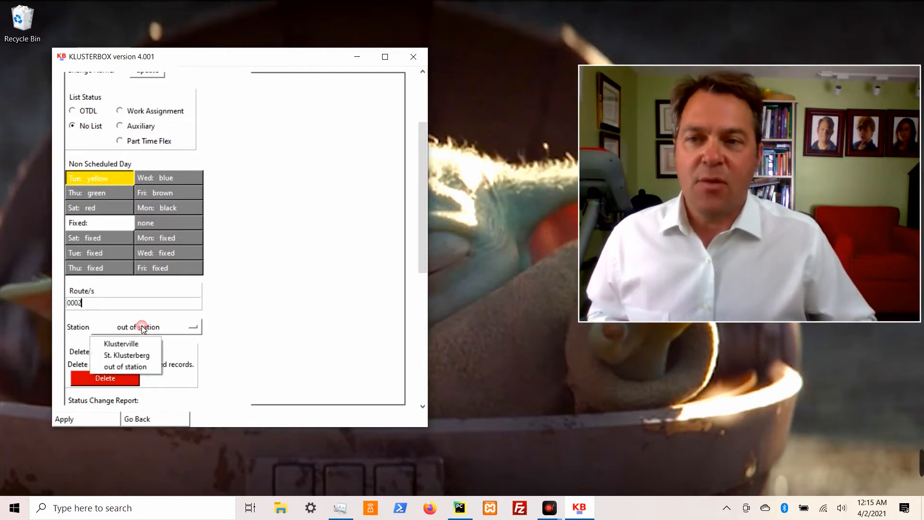
click(132, 356)
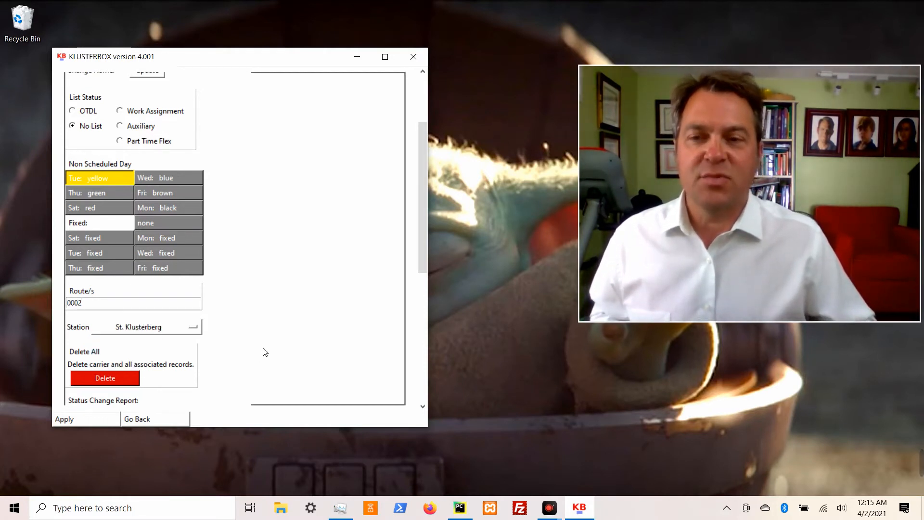
scroll(262, 350, down, 2)
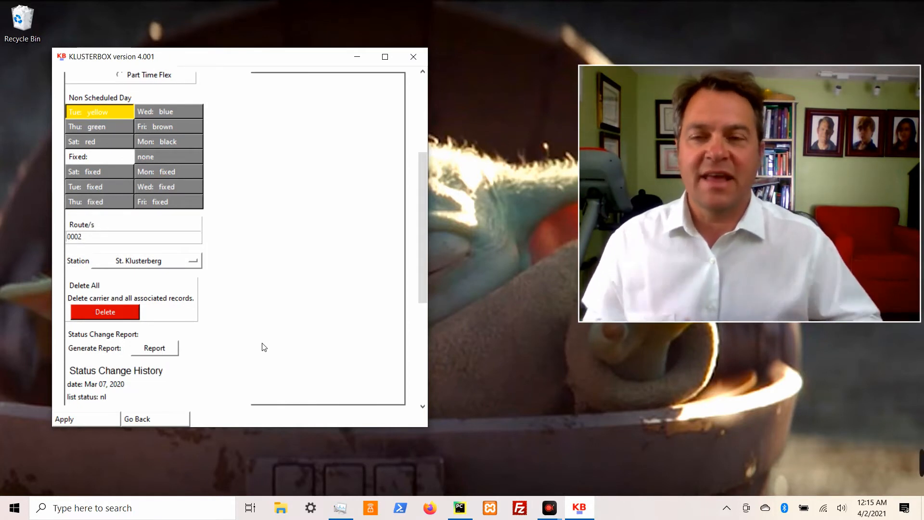
click(71, 420)
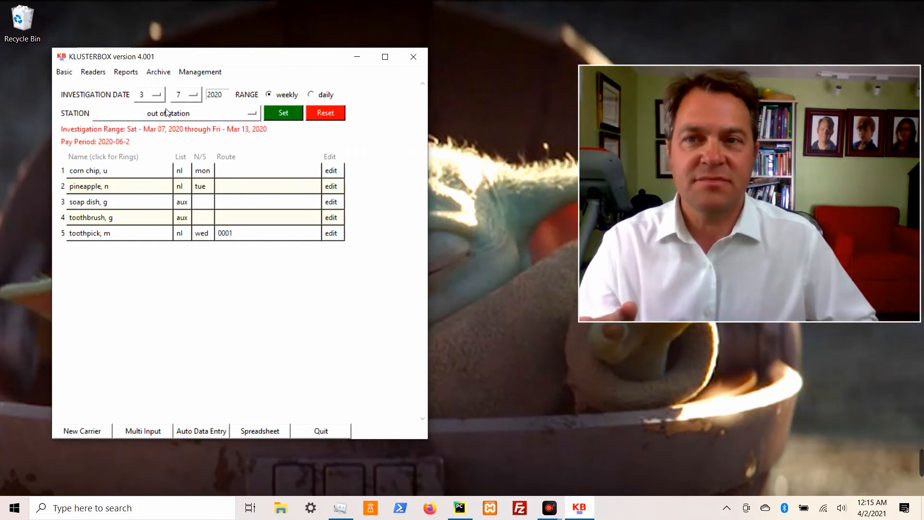
- Set the investigation to the St. Klusterberg station for the week of April 4, 2020
click(189, 112)
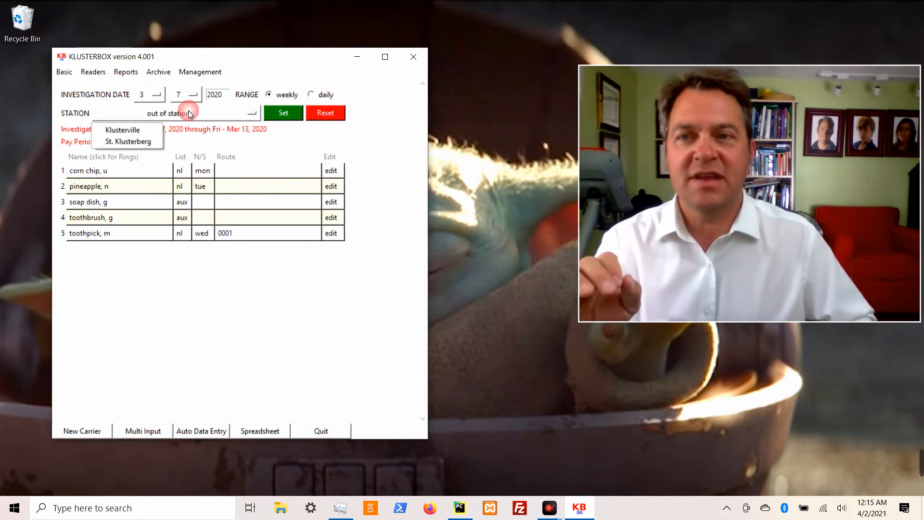
click(140, 141)
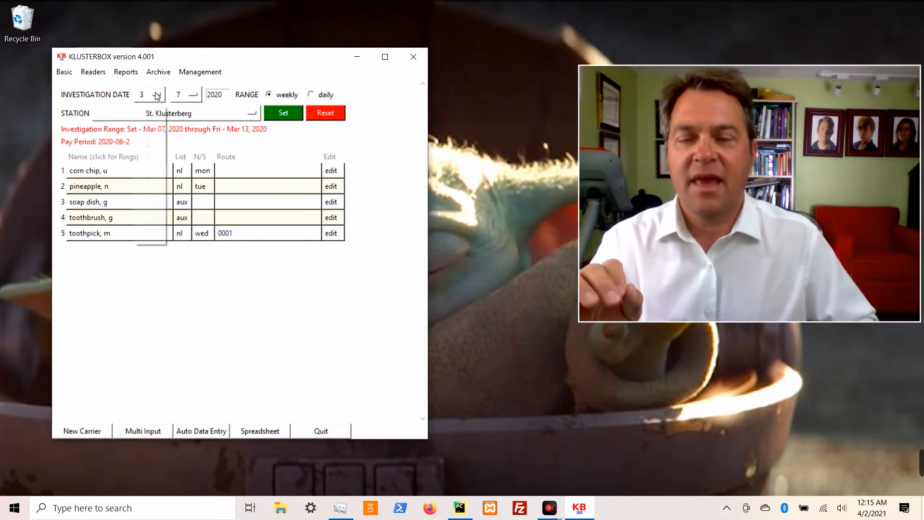
click(153, 95)
click(155, 146)
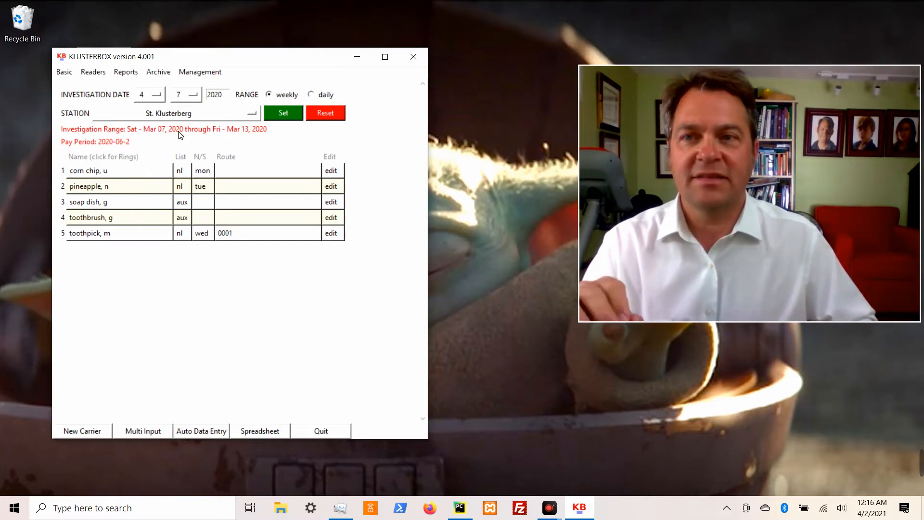
click(189, 95)
click(185, 150)
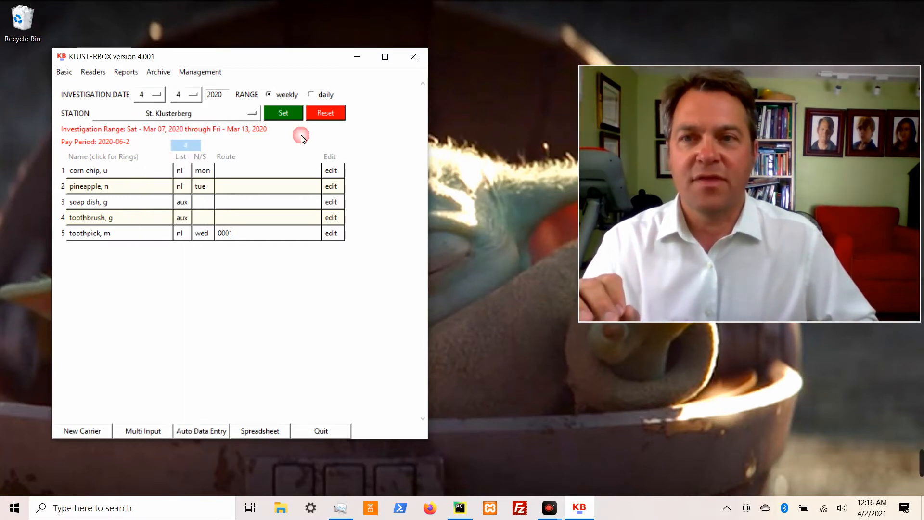
click(284, 114)
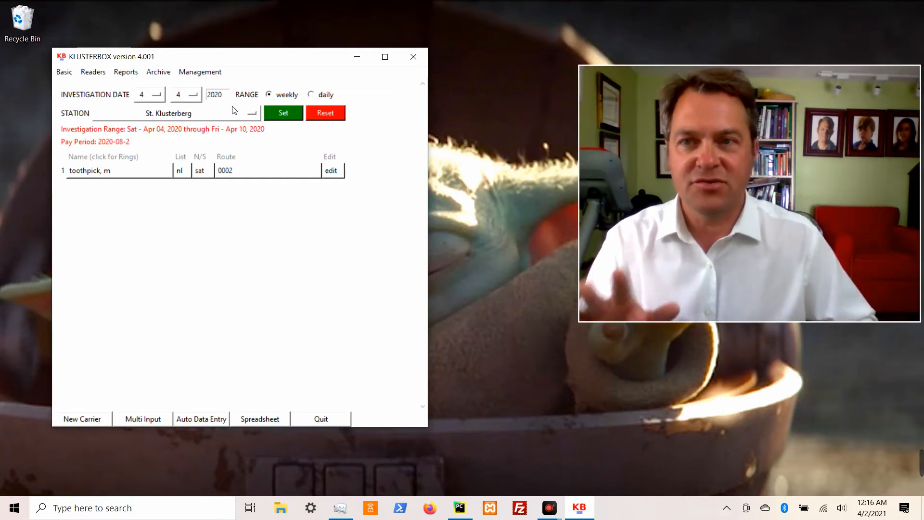
- Open the record of the carrier on route 0002 and review the entries in the Status Change History
click(330, 171)
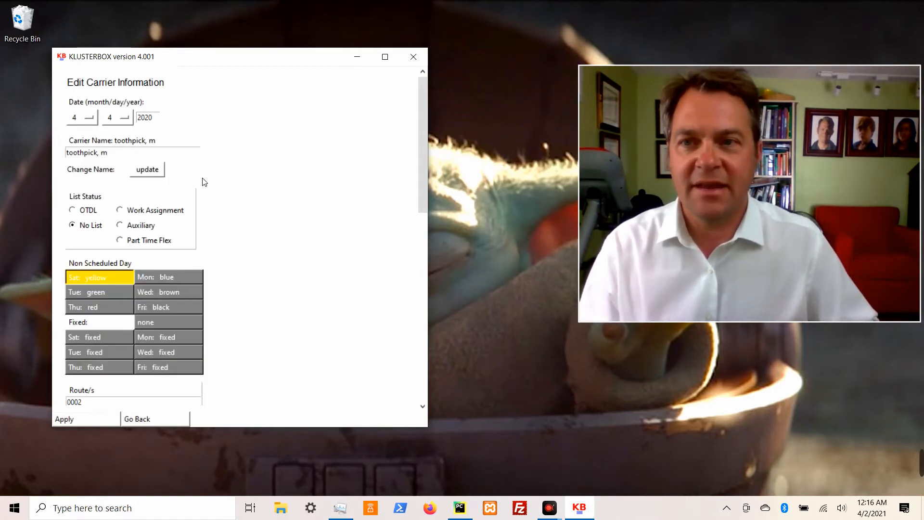
scroll(207, 163, down, 5)
scroll(230, 156, down, 3)
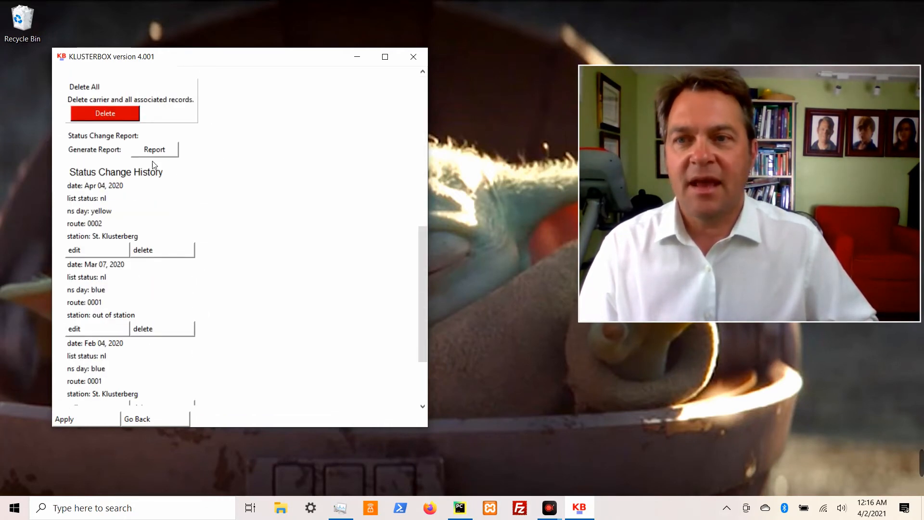
scroll(207, 186, down, 3)
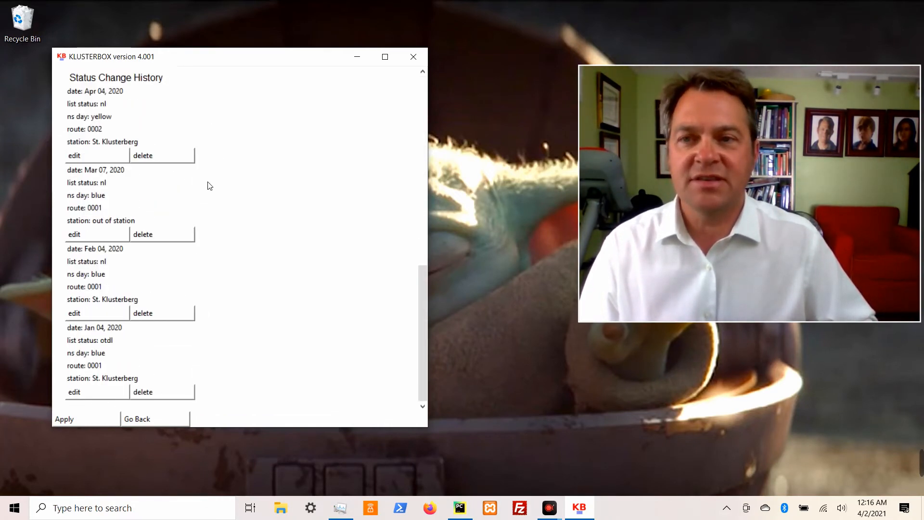
scroll(197, 184, up, 2)
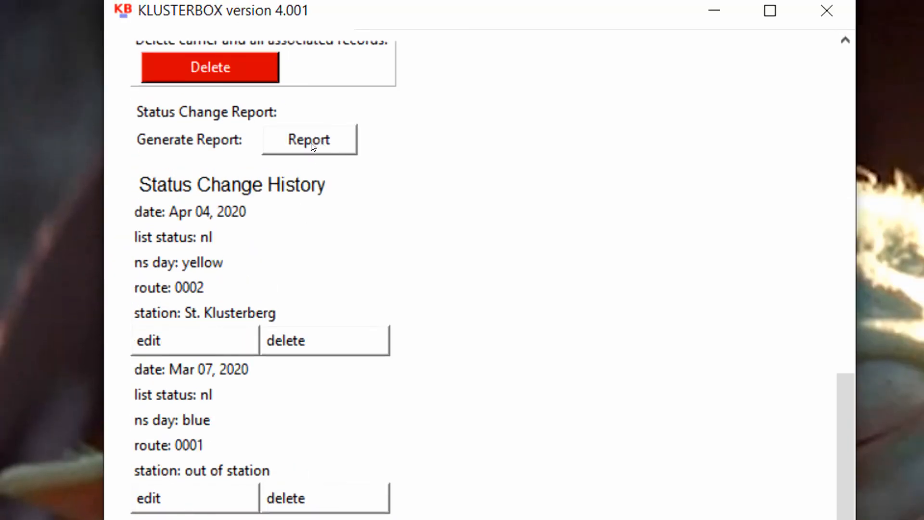
- Generate the carrier's status change report, close it after reading, and return to the main screen without applying changes
click(310, 141)
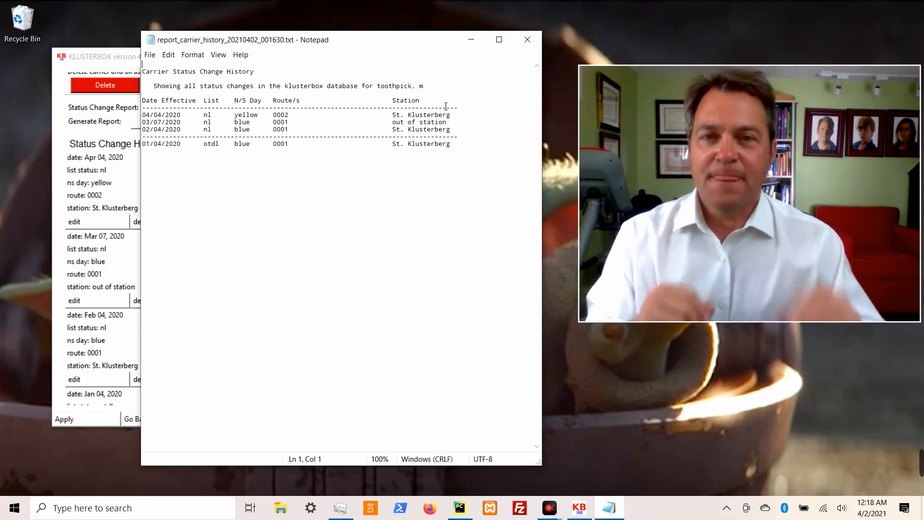
click(528, 41)
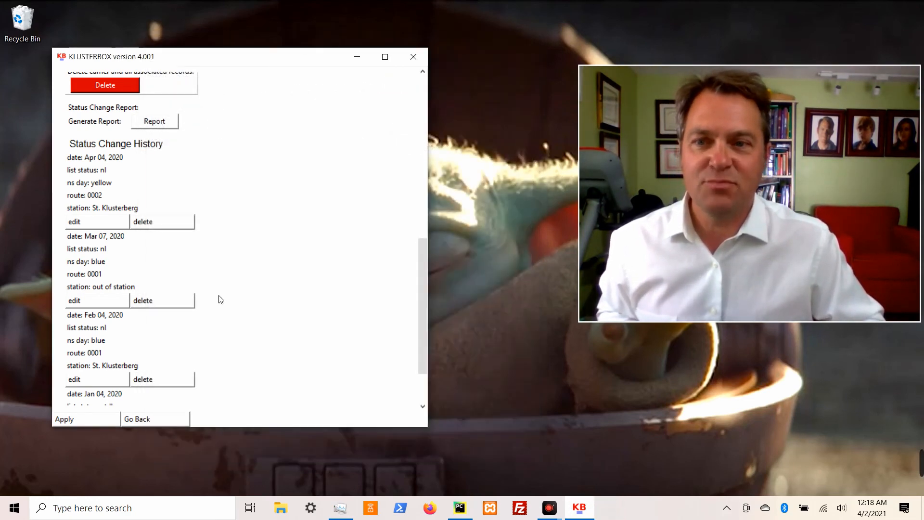
scroll(219, 299, up, 10)
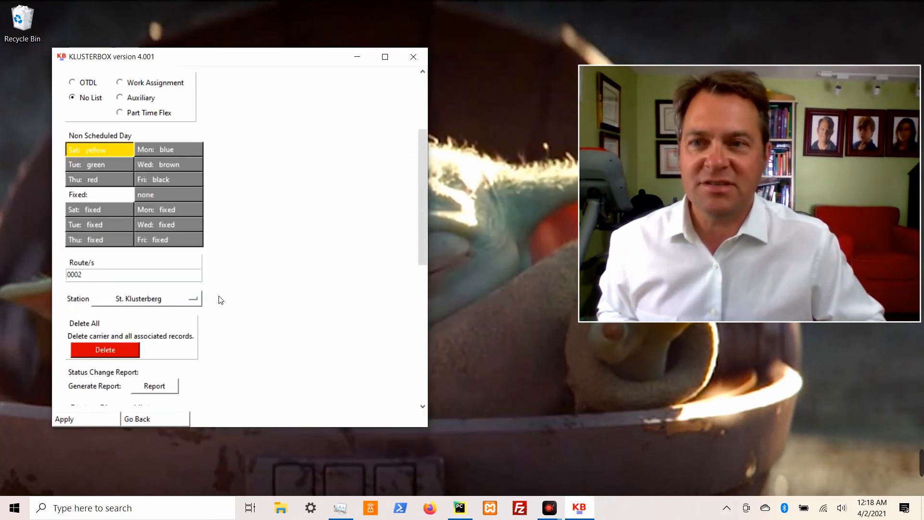
click(145, 424)
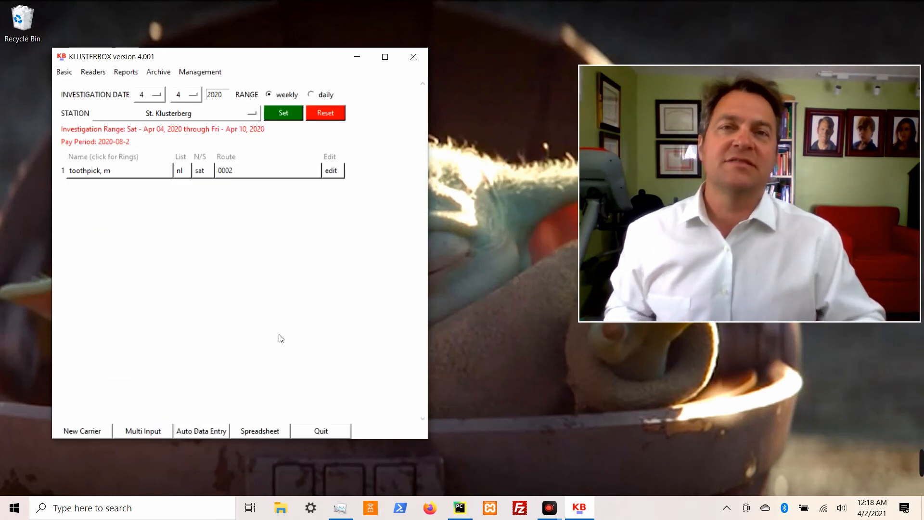